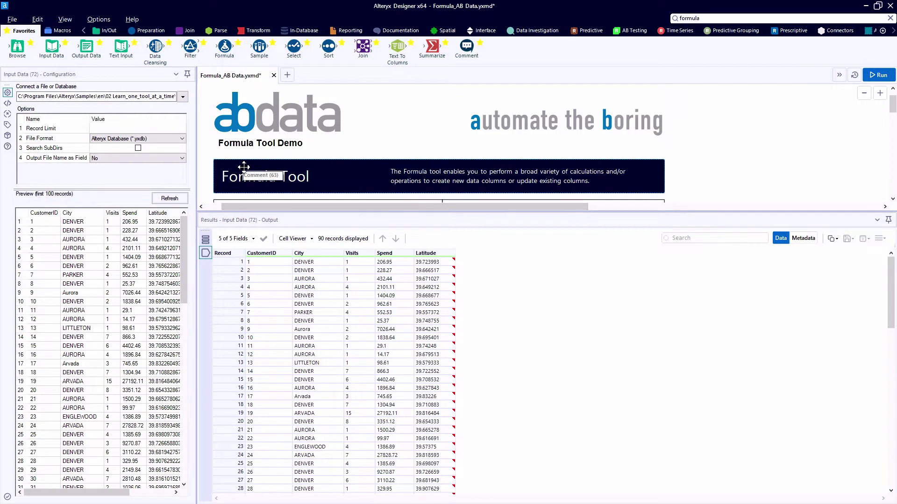
# - Drop a Formula tool from the Preparation palette, connected to Input Data, beside the single-step note
pyautogui.moveTo(224, 47)
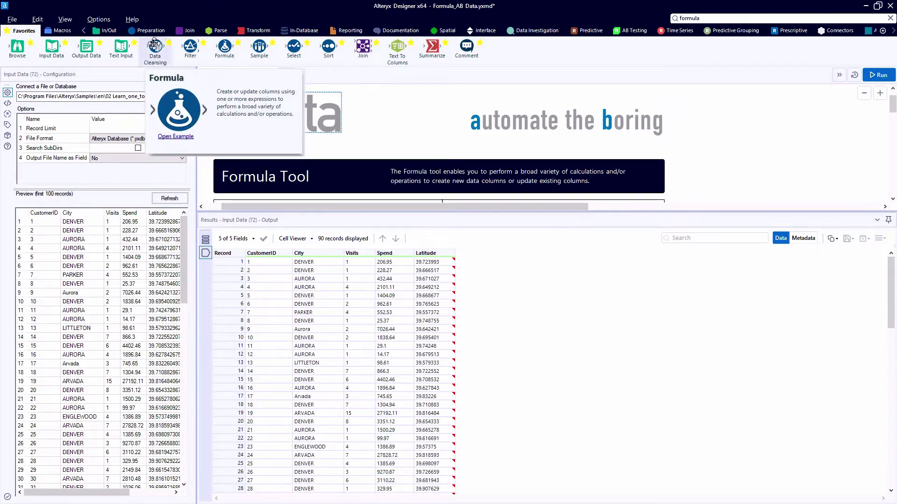
pyautogui.click(150, 32)
pyautogui.moveTo(155, 47)
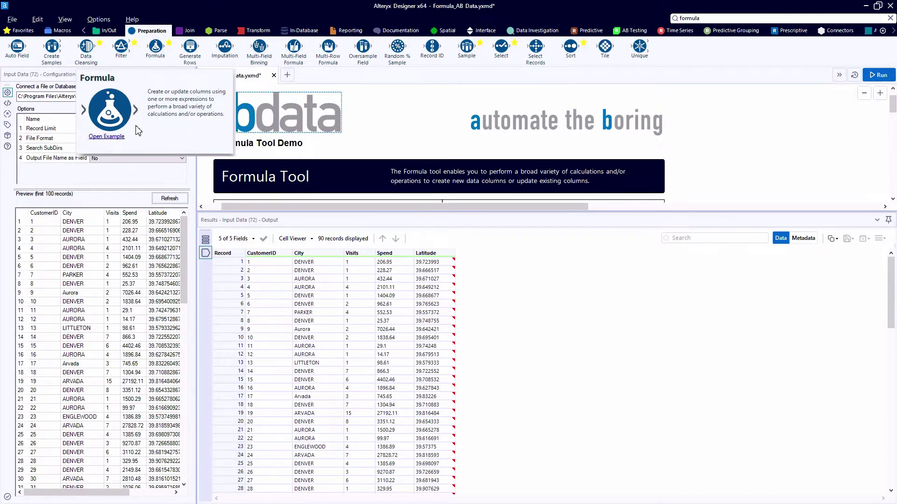
pyautogui.click(814, 19)
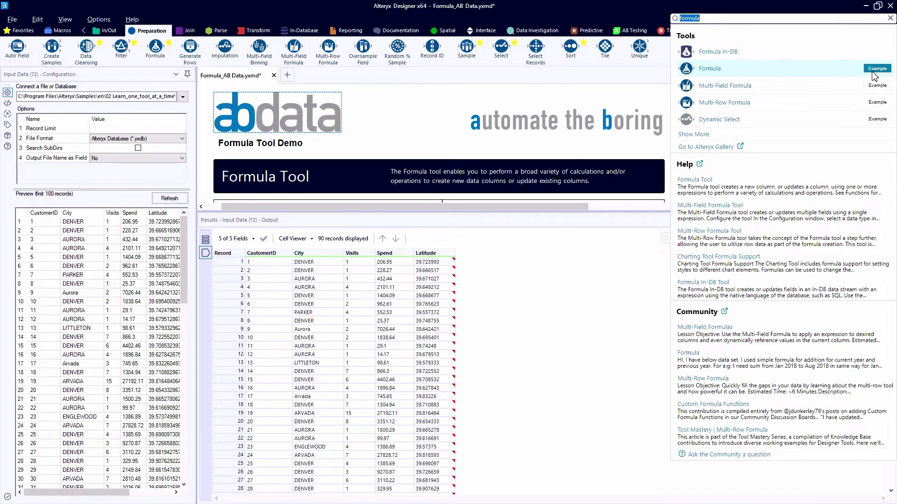
pyautogui.scroll(-1, 364, 159)
pyautogui.scroll(-5, 364, 158)
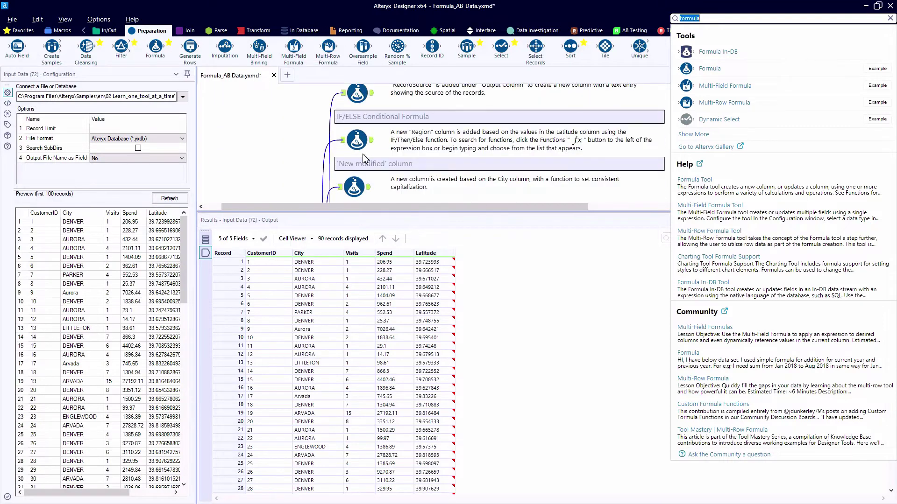
pyautogui.scroll(-1, 365, 155)
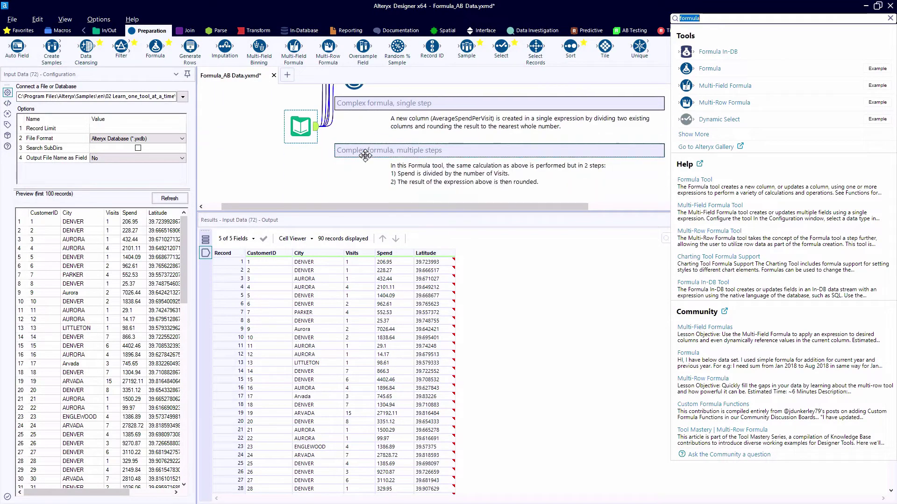
pyautogui.moveTo(363, 207); pyautogui.dragTo(372, 210)
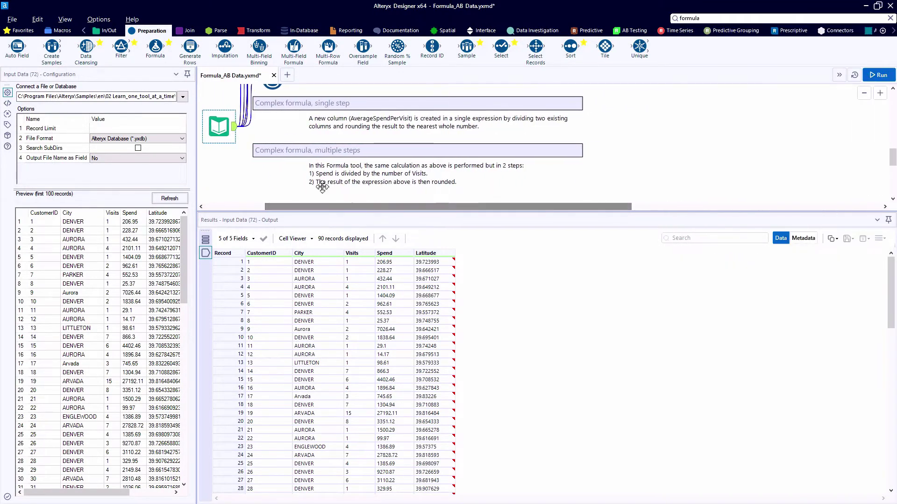
pyautogui.scroll(1, 245, 154)
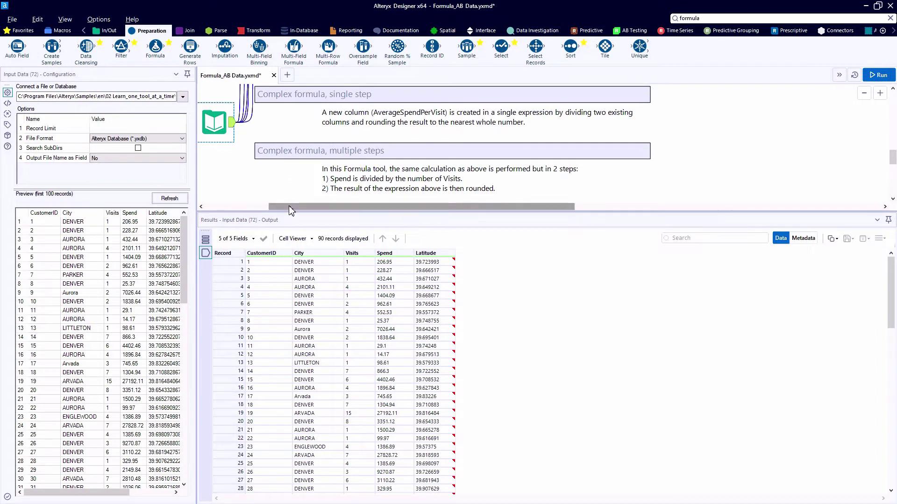
pyautogui.moveTo(290, 207); pyautogui.dragTo(288, 208)
pyautogui.moveTo(154, 59); pyautogui.dragTo(287, 124)
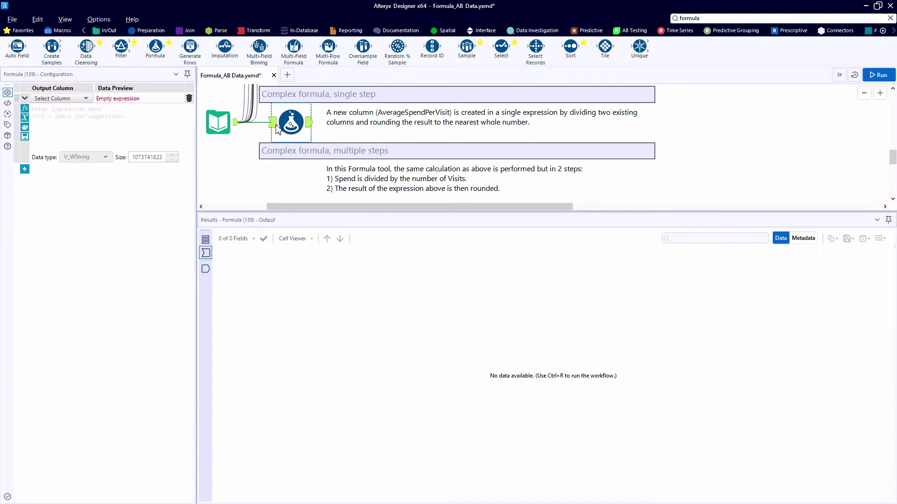
# - Preview the incoming records, noting record 4's Spend of 2101.11 and Visits of 4
pyautogui.click(272, 123)
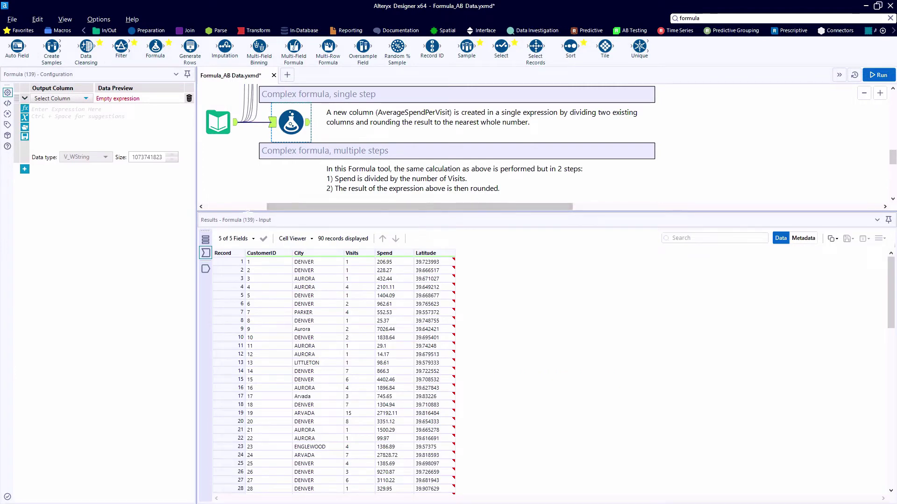
pyautogui.moveTo(247, 212); pyautogui.dragTo(248, 202)
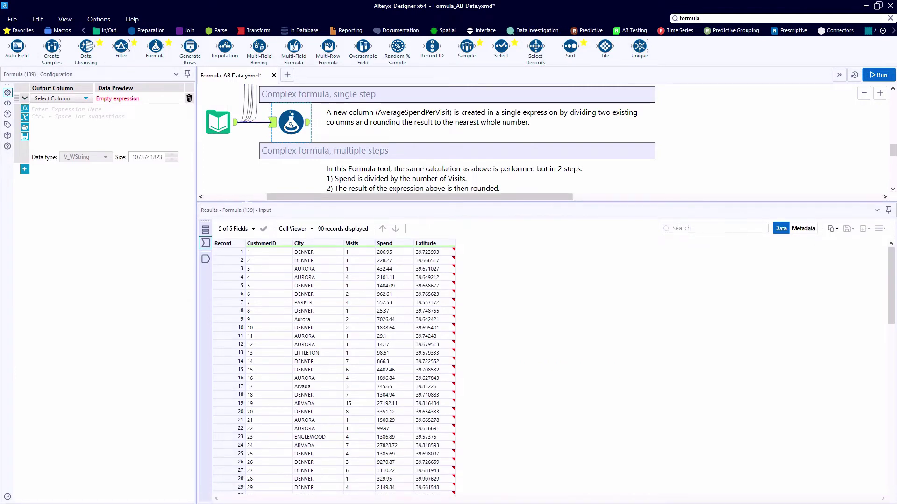
pyautogui.click(387, 278)
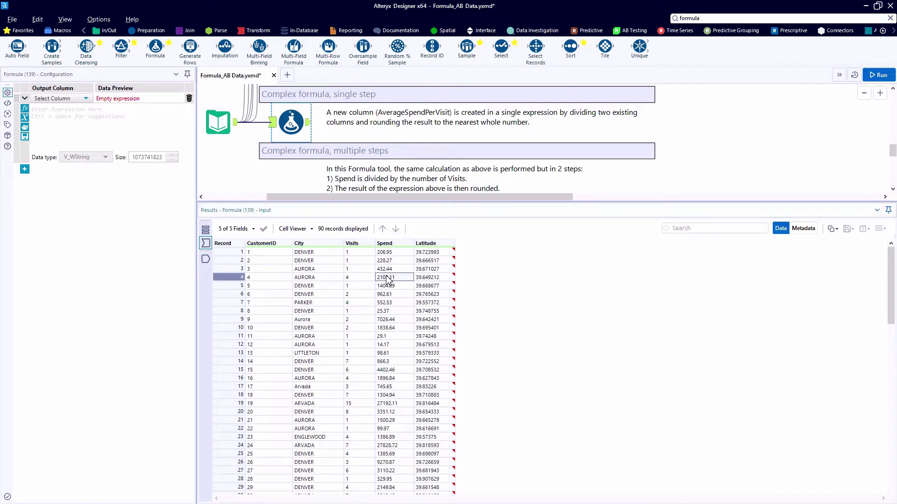
pyautogui.click(368, 279)
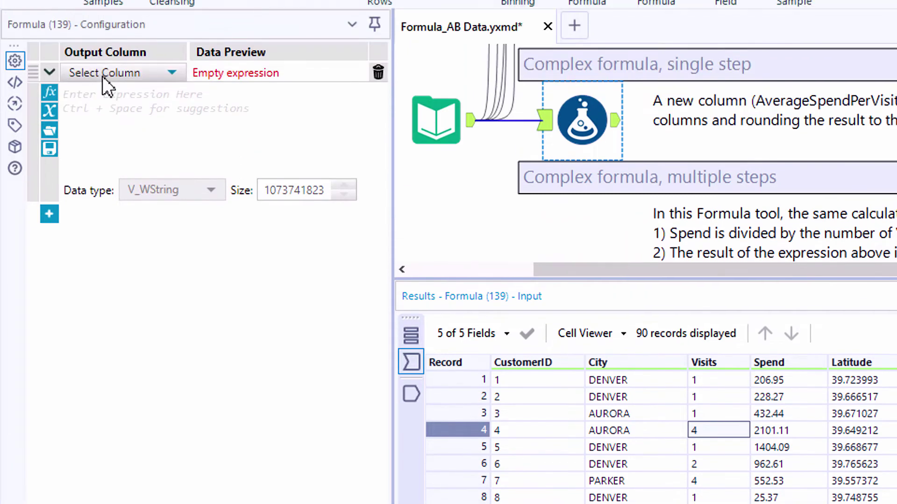
# - Add a new output column named Avg Spend and insert [Spend] into its expression
pyautogui.click(103, 77)
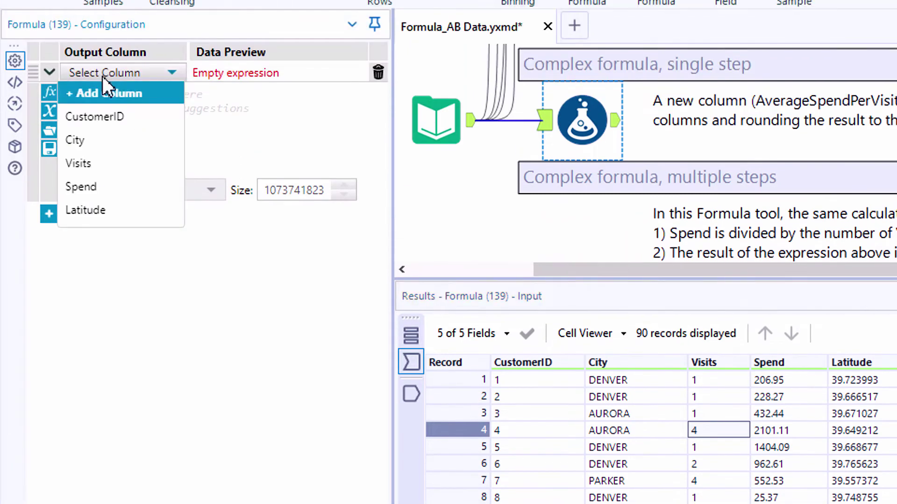
pyautogui.click(127, 94)
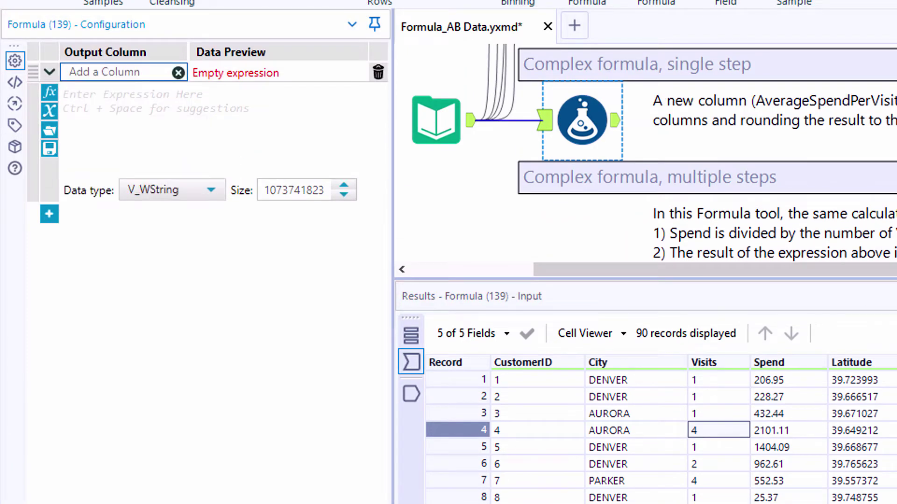
pyautogui.write('Avg Spend')
pyautogui.click(59, 111)
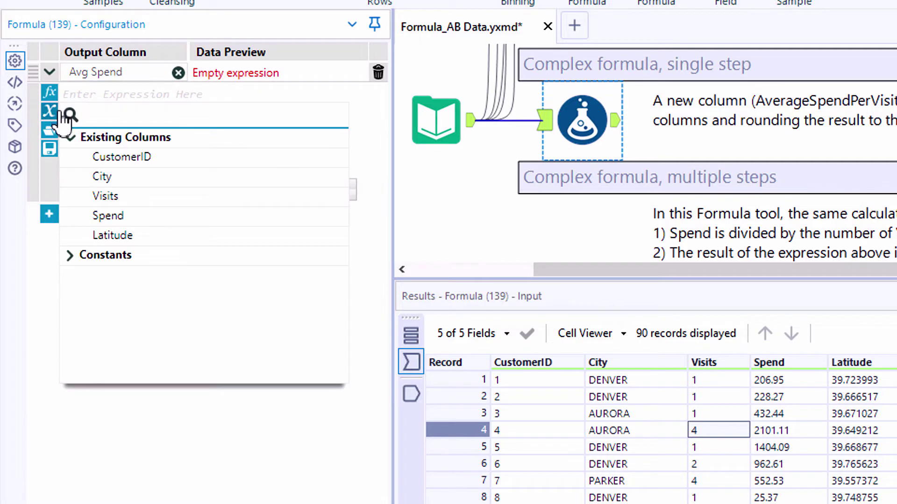
pyautogui.click(122, 216)
pyautogui.scroll(4, 147, 147)
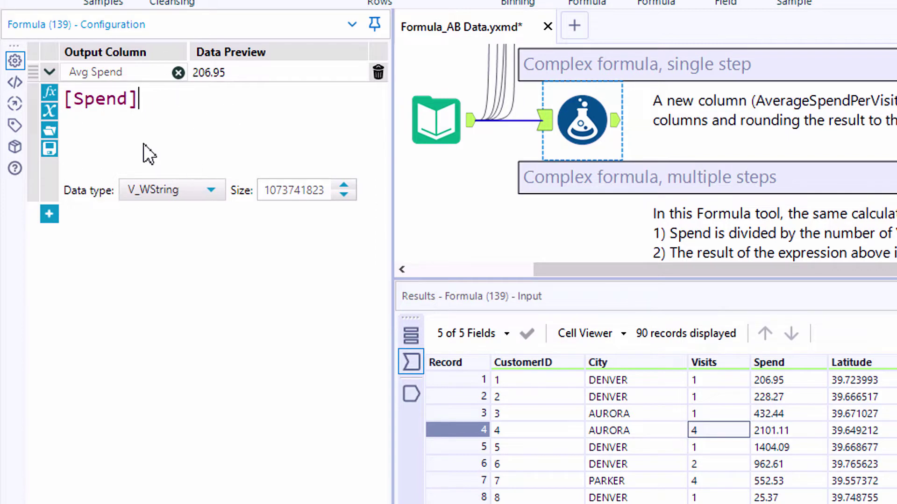
# - Complete the expression as [Spend]/[Visits] using the Division operator and the Visits field
pyautogui.write('/')
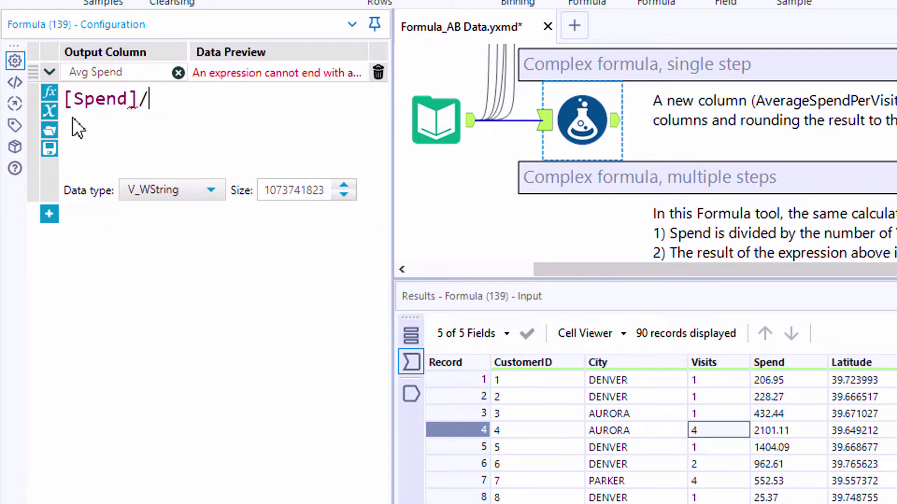
pyautogui.press('BackSpace')
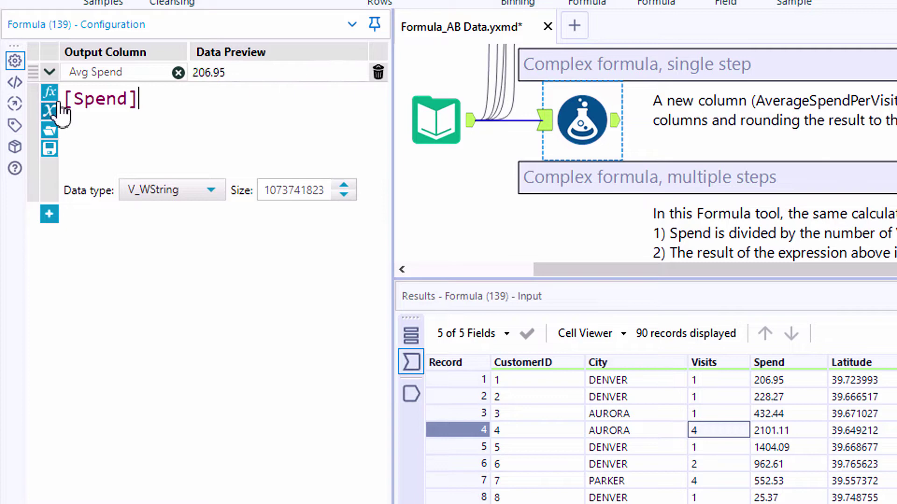
pyautogui.click(57, 97)
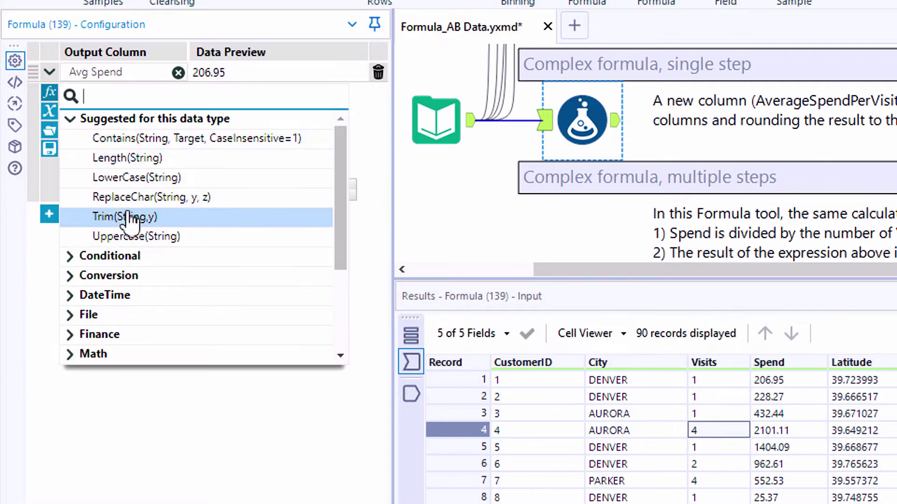
pyautogui.scroll(-3, 151, 273)
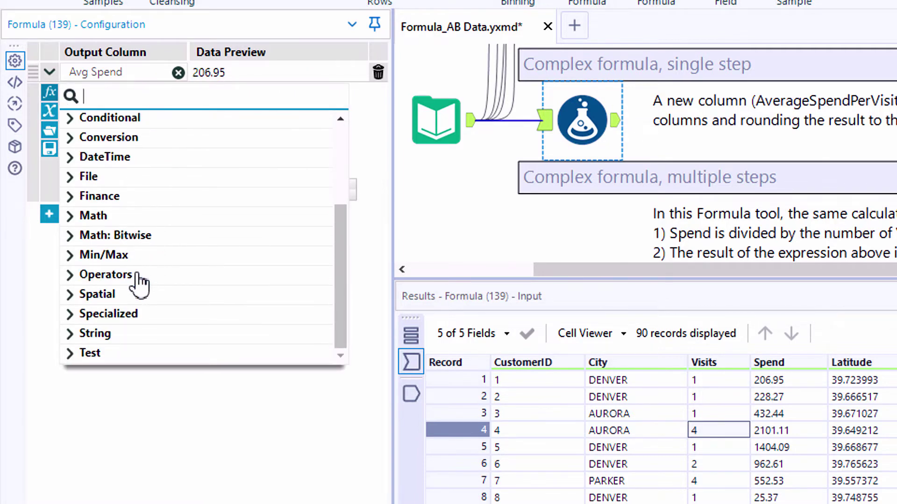
pyautogui.click(137, 278)
pyautogui.scroll(-2, 151, 279)
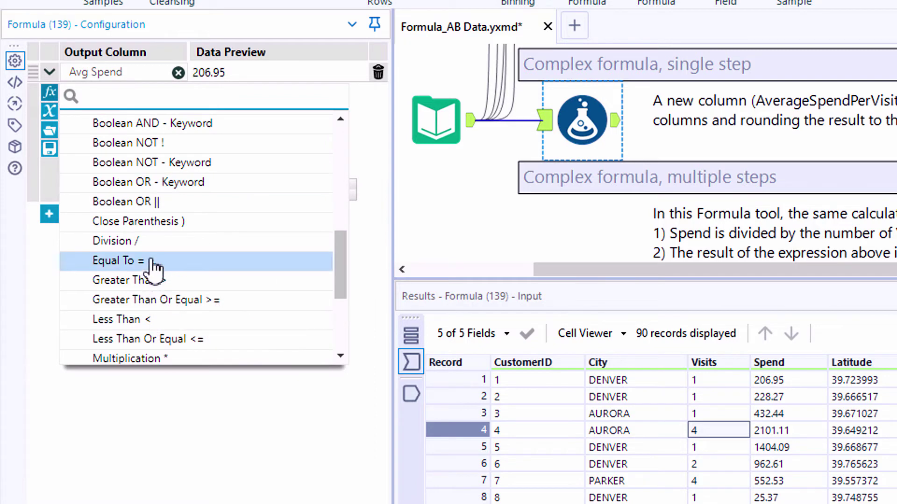
pyautogui.click(167, 241)
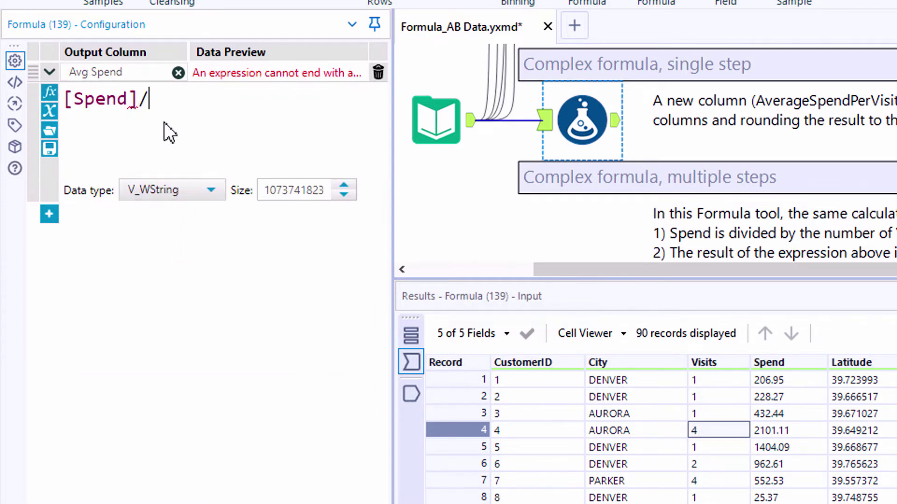
pyautogui.write('[')
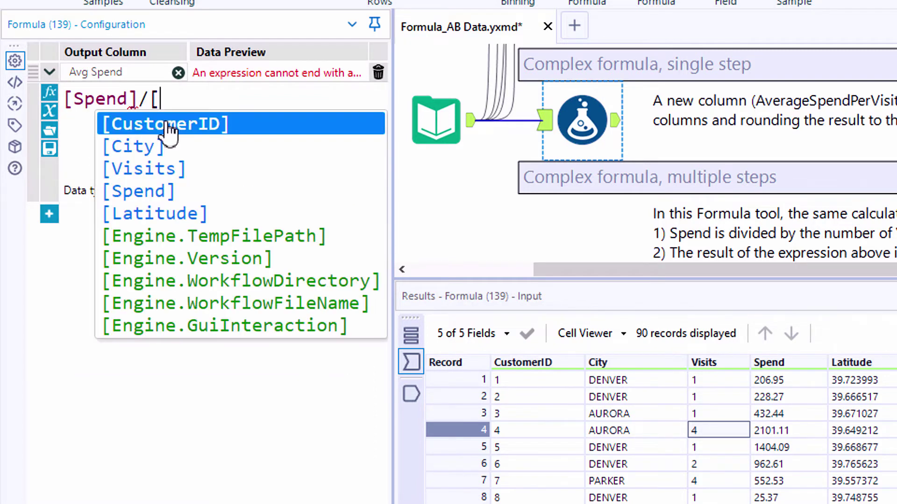
pyautogui.click(178, 161)
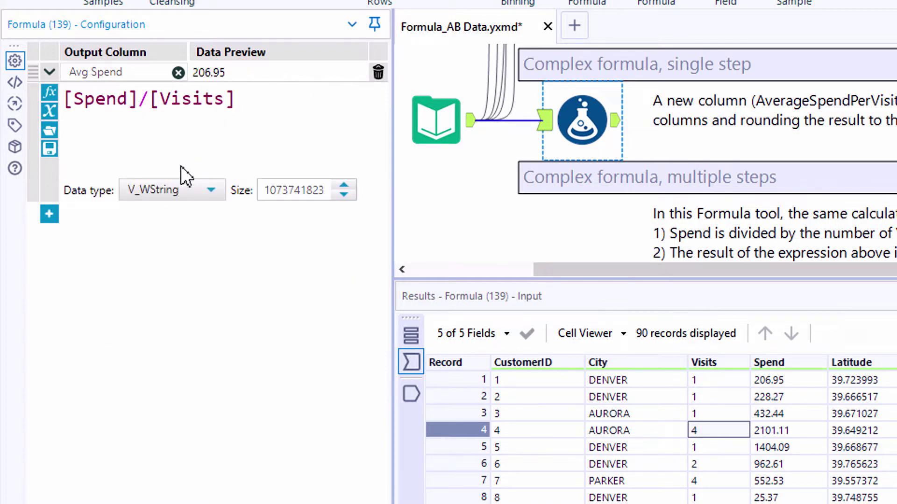
# - Set Avg Spend to FixedDecimal with scale 2 and view output showing 525.28 for record 4
pyautogui.click(188, 186)
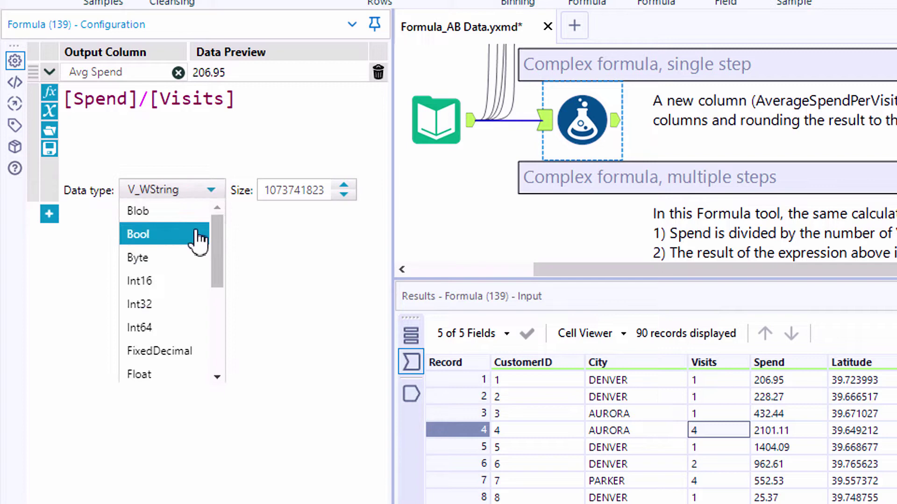
pyautogui.click(176, 281)
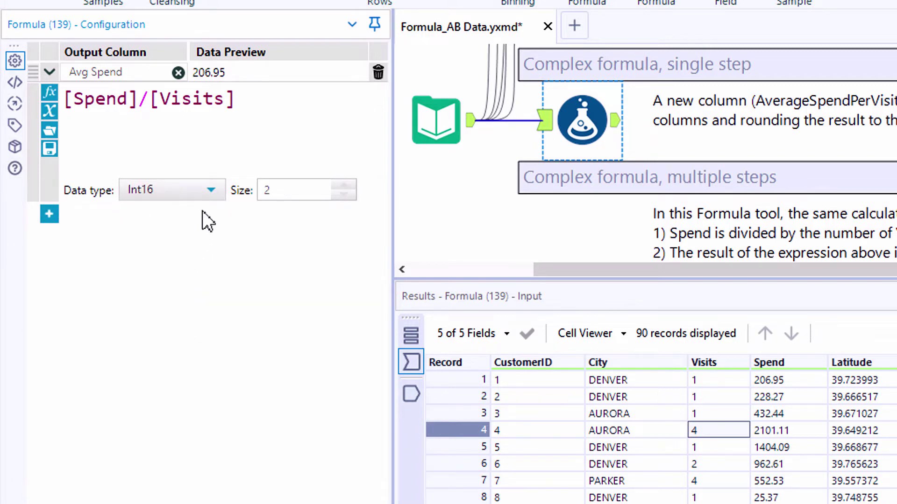
pyautogui.click(207, 192)
pyautogui.moveTo(212, 251); pyautogui.dragTo(213, 282)
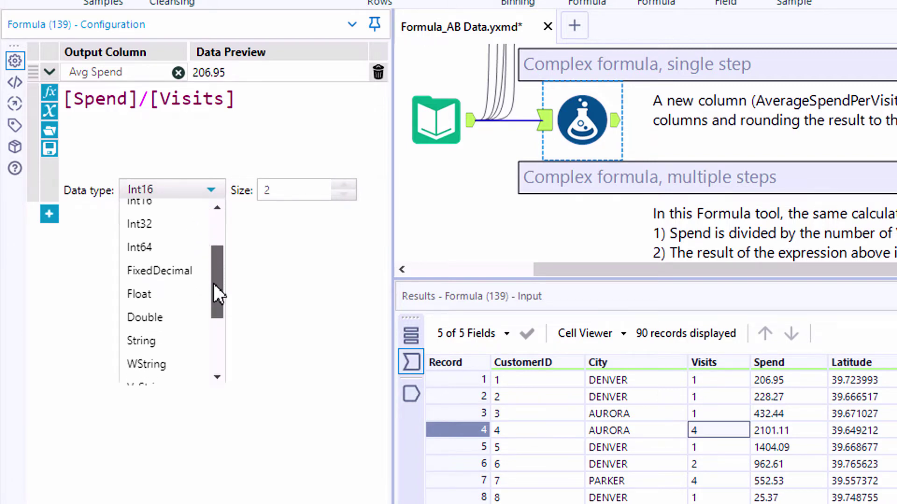
pyautogui.click(180, 273)
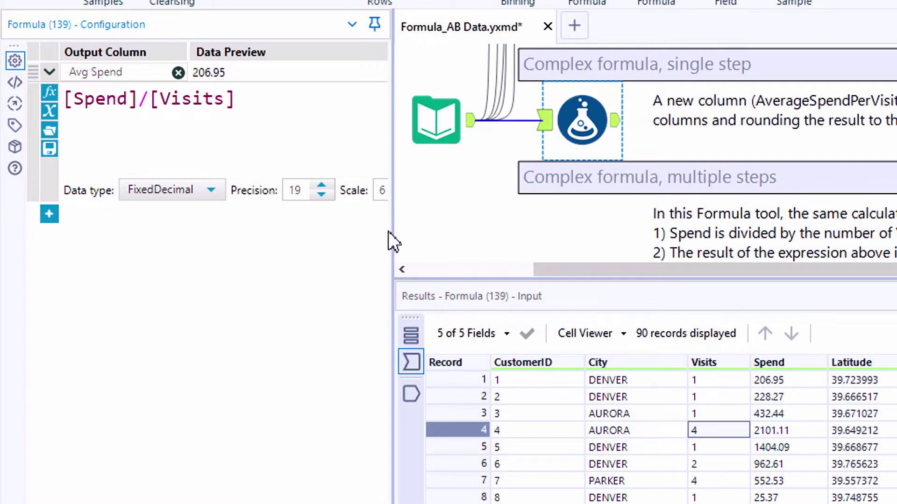
pyautogui.moveTo(390, 231); pyautogui.dragTo(427, 231)
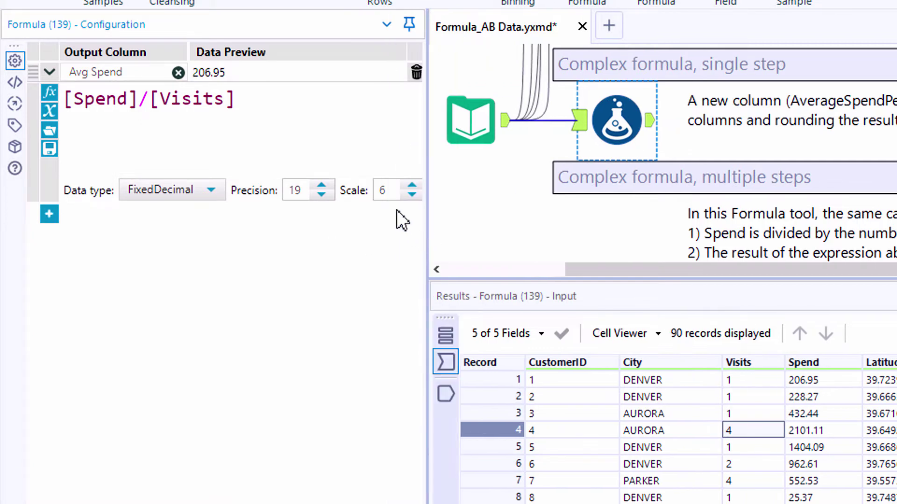
pyautogui.doubleClick(383, 190)
pyautogui.write('2')
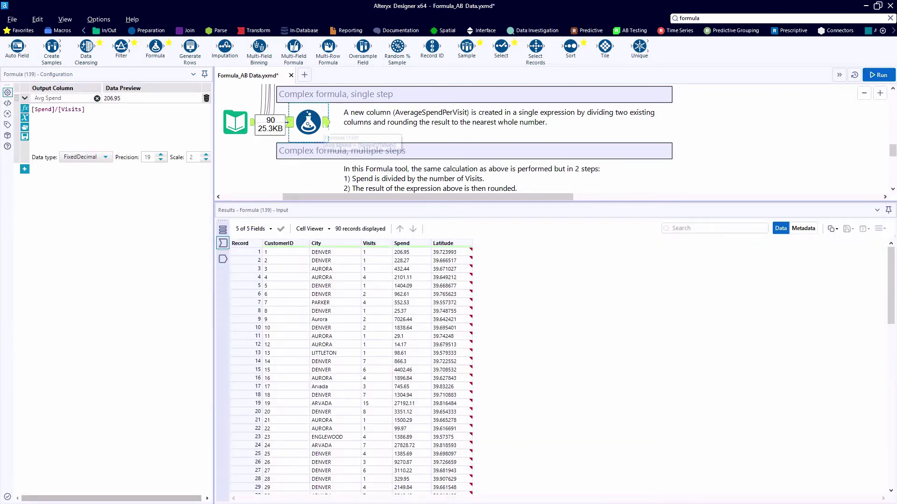
pyautogui.click(326, 122)
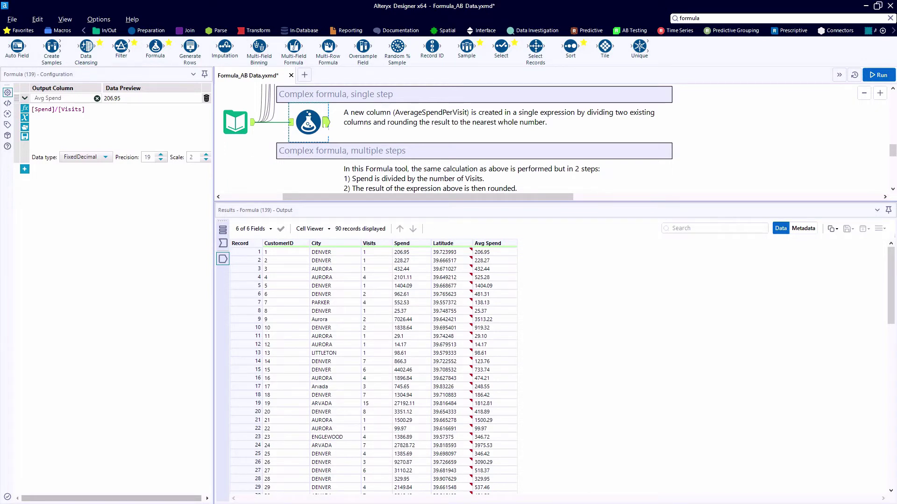
# - Insert the Math Round(x, mult) function on a new line above the division formula
pyautogui.scroll(3, 121, 127)
pyautogui.click(121, 127)
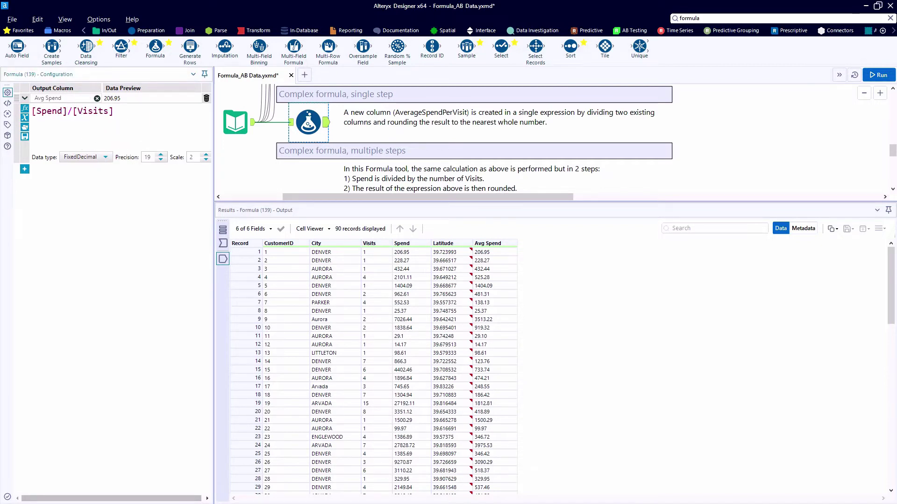
pyautogui.hotkey('ctrl', 'Home')
pyautogui.press('Return')
pyautogui.press('Return')
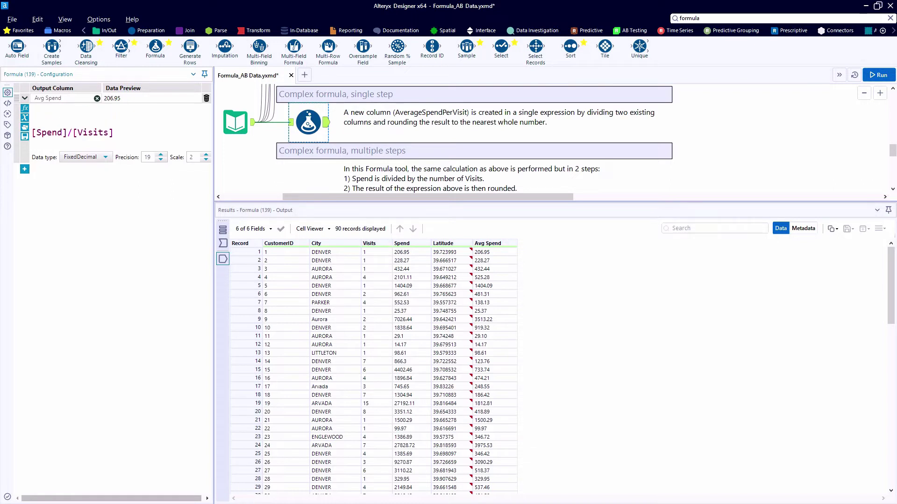
pyautogui.click(29, 112)
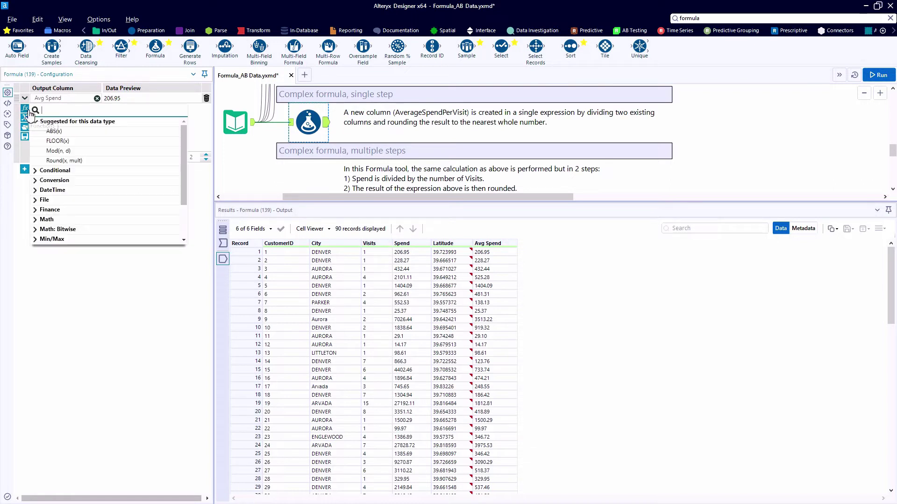
pyautogui.click(55, 219)
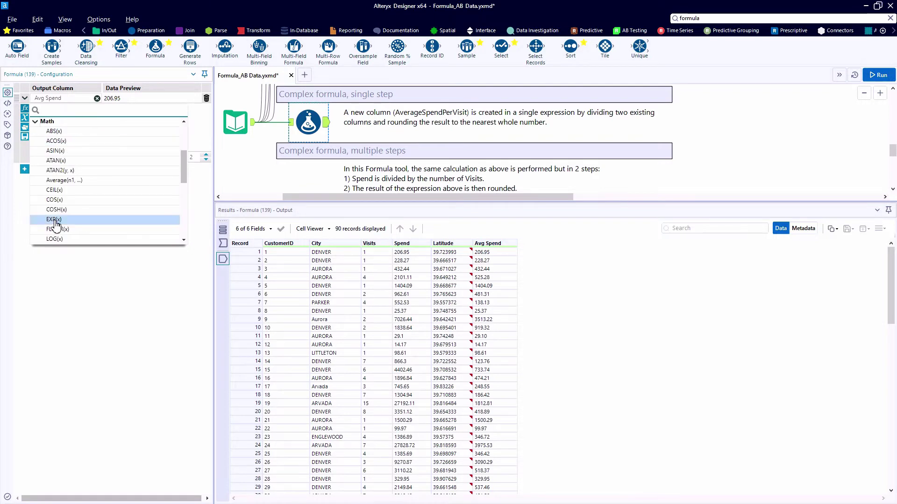
pyautogui.scroll(-2, 96, 223)
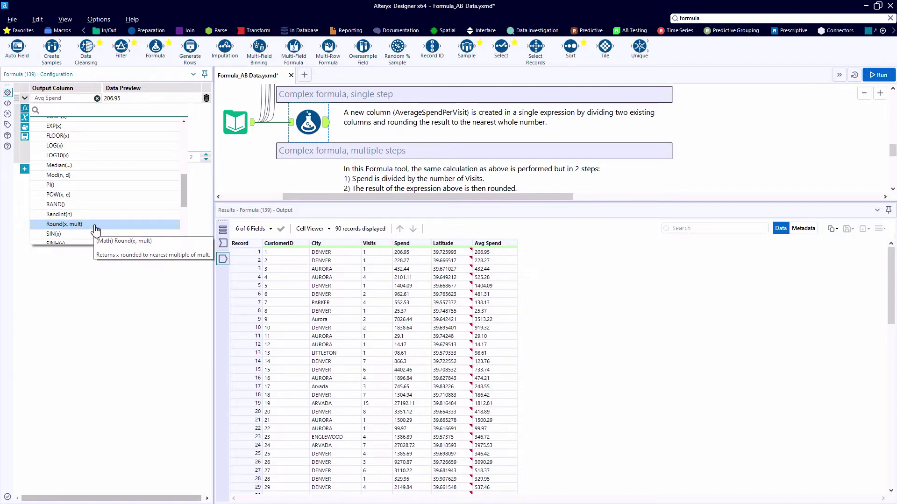
pyautogui.click(96, 225)
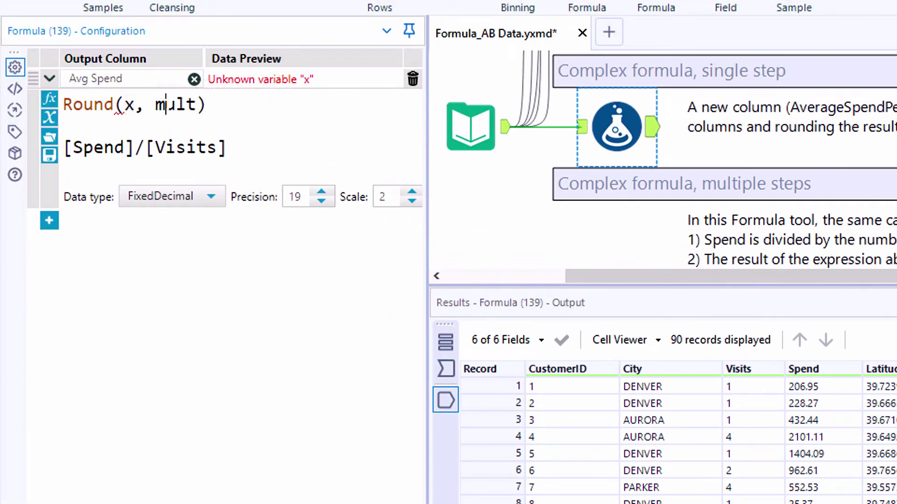
# - Set mult to 1 and move [Spend]/[Visits] into x, giving Round([Spend]/[Visits], 1)
pyautogui.doubleClick(166, 105)
pyautogui.write('1')
pyautogui.moveTo(227, 147); pyautogui.dragTo(67, 148)
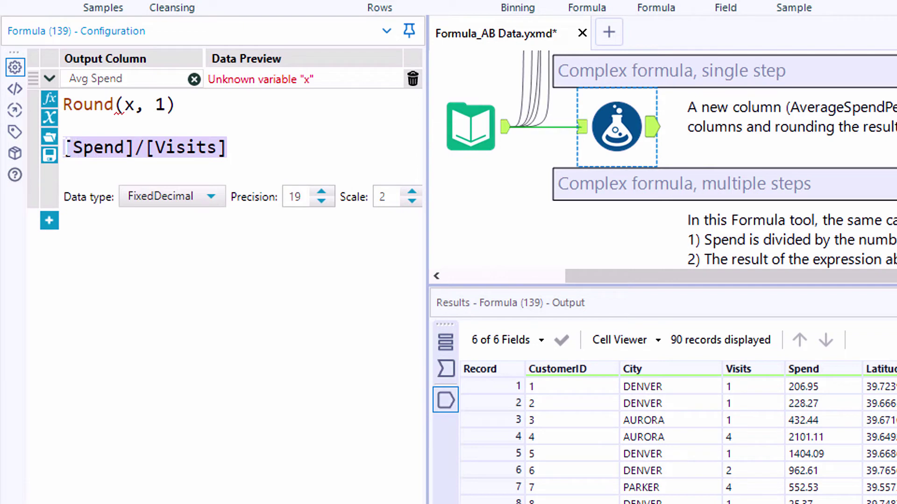
pyautogui.hotkey('ctrl', 'x')
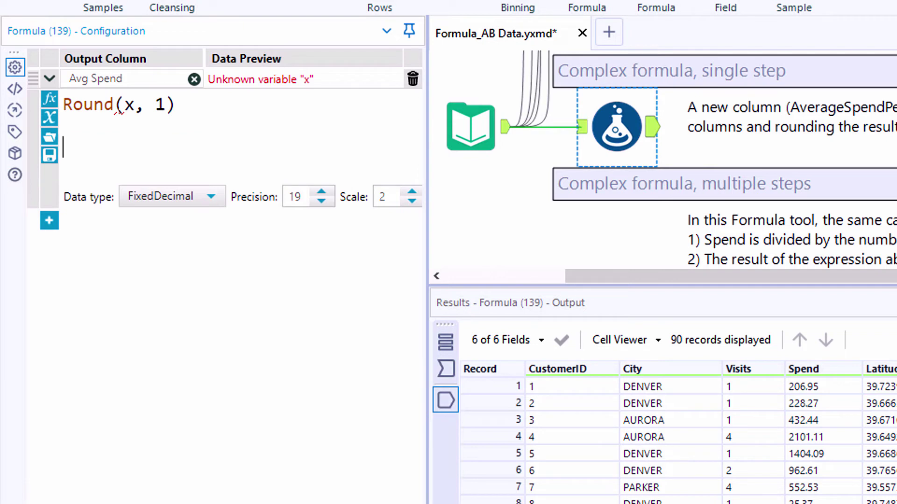
pyautogui.doubleClick(129, 105)
pyautogui.hotkey('ctrl', 'v')
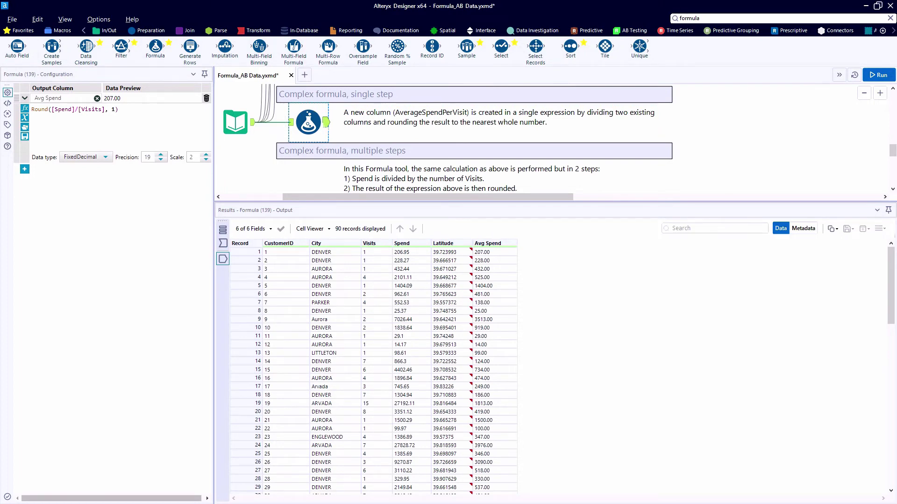
# - Copy the Formula tool below the multiple-steps note and connect Input Data to it
pyautogui.rightClick(308, 123)
pyautogui.click(323, 137)
pyautogui.rightClick(295, 179)
pyautogui.click(308, 184)
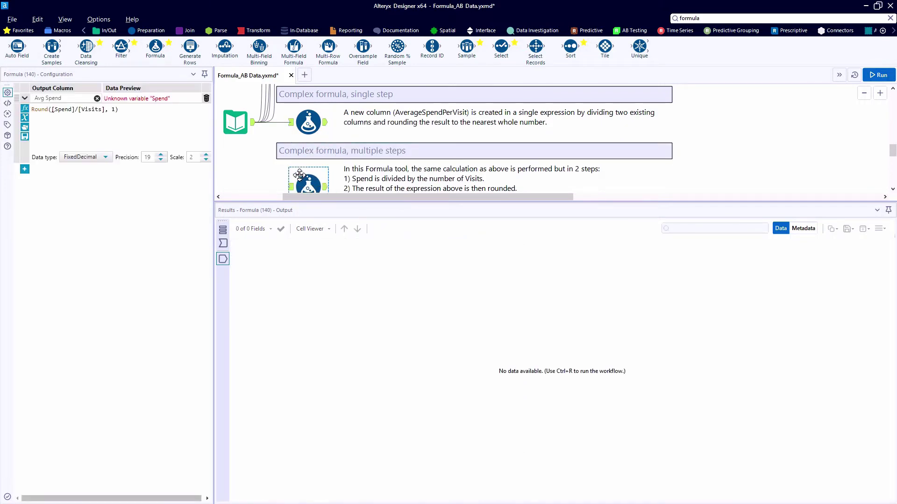
pyautogui.moveTo(253, 122); pyautogui.dragTo(298, 188)
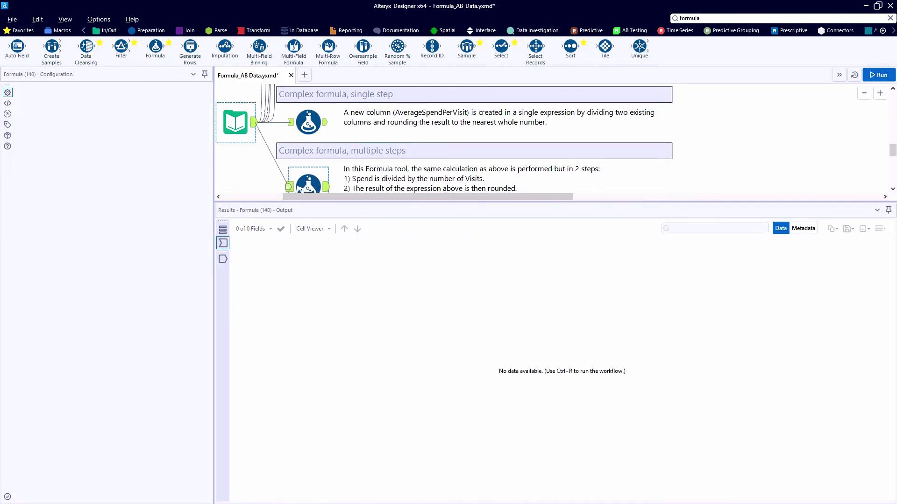
pyautogui.click(299, 188)
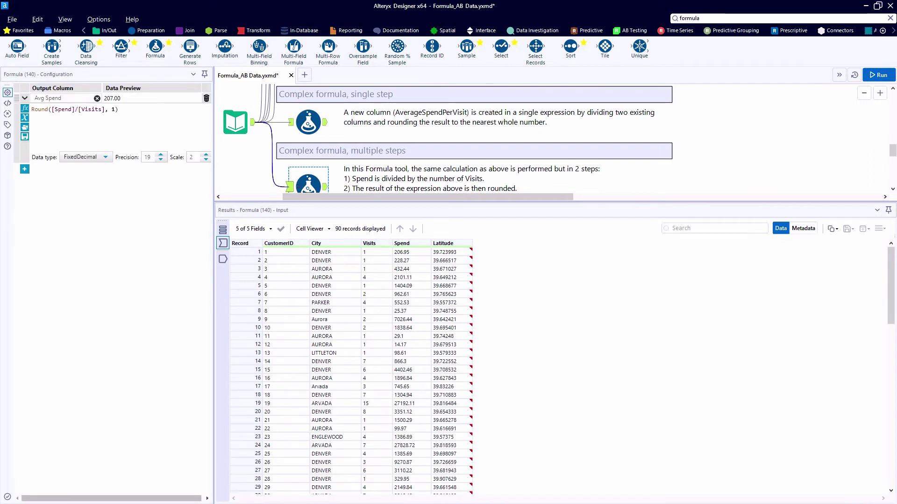
# - Replace the copied expression with plain [Spend]/[Visits]
pyautogui.hotkey('ctrl', 'a')
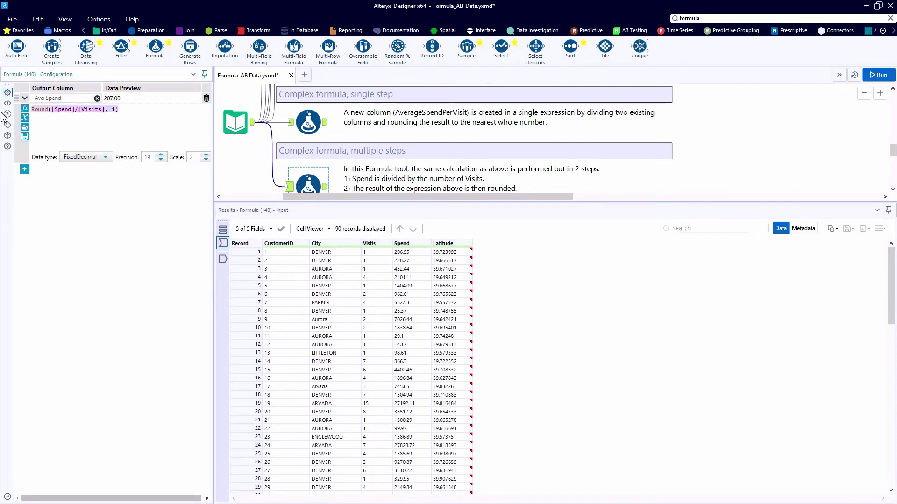
pyautogui.press('Delete')
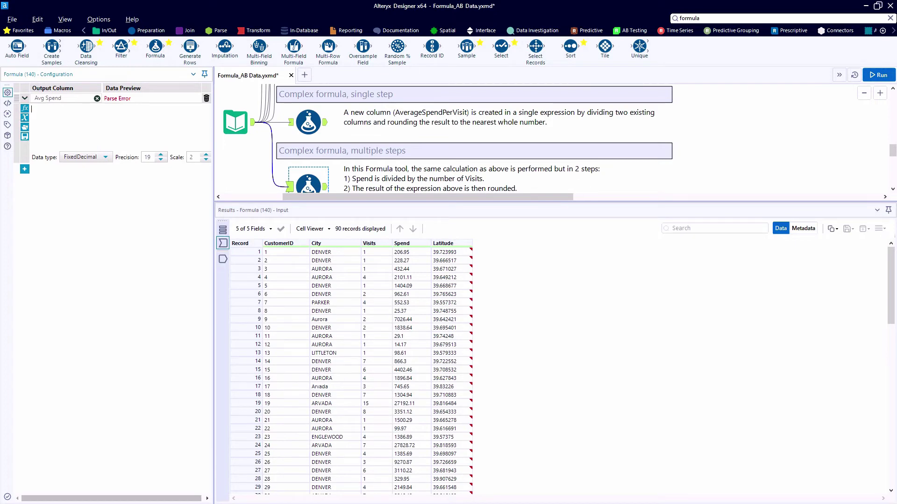
pyautogui.write('[')
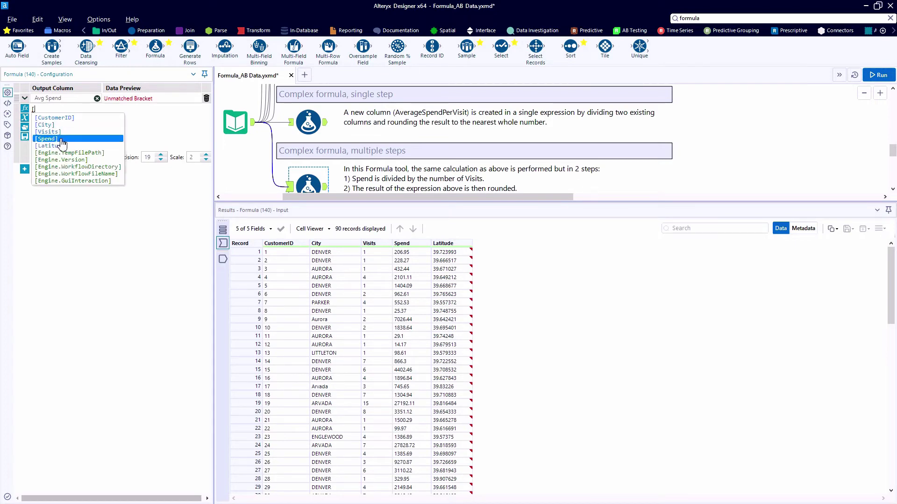
pyautogui.click(61, 139)
pyautogui.write('/[')
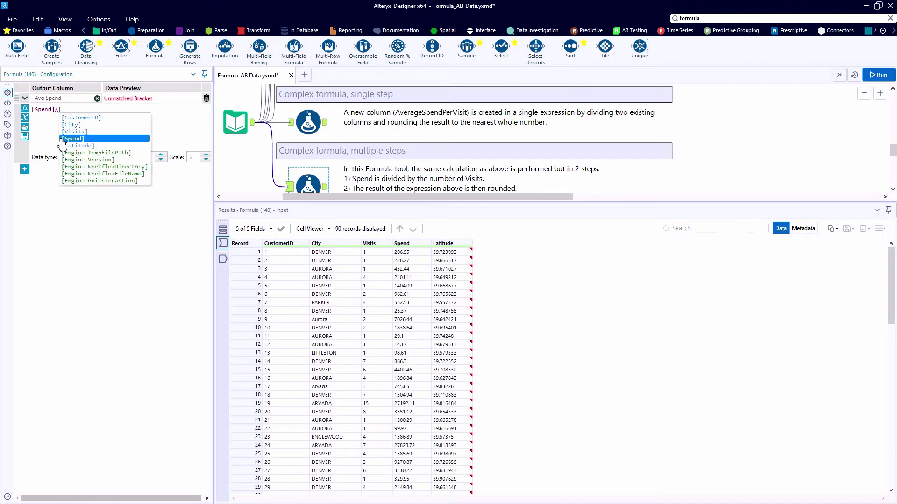
pyautogui.click(75, 132)
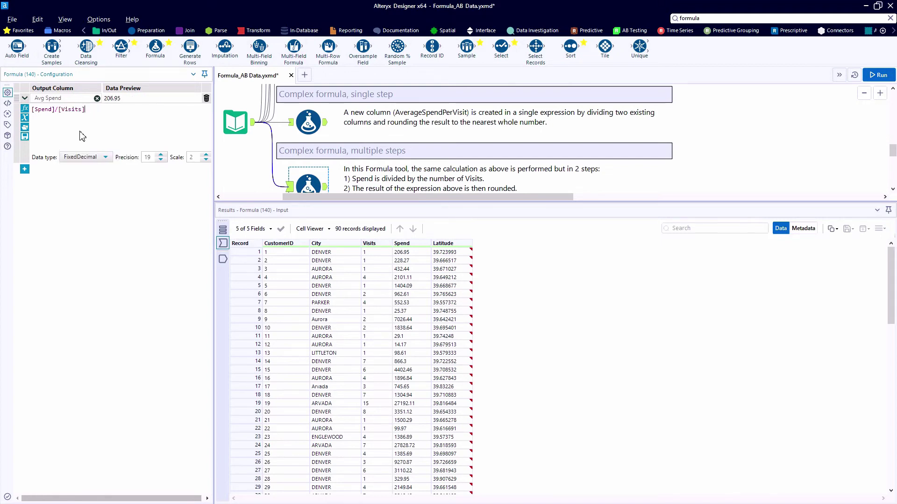
# - Add a second expression row that writes to the Avg Spend column
pyautogui.click(25, 169)
pyautogui.click(49, 171)
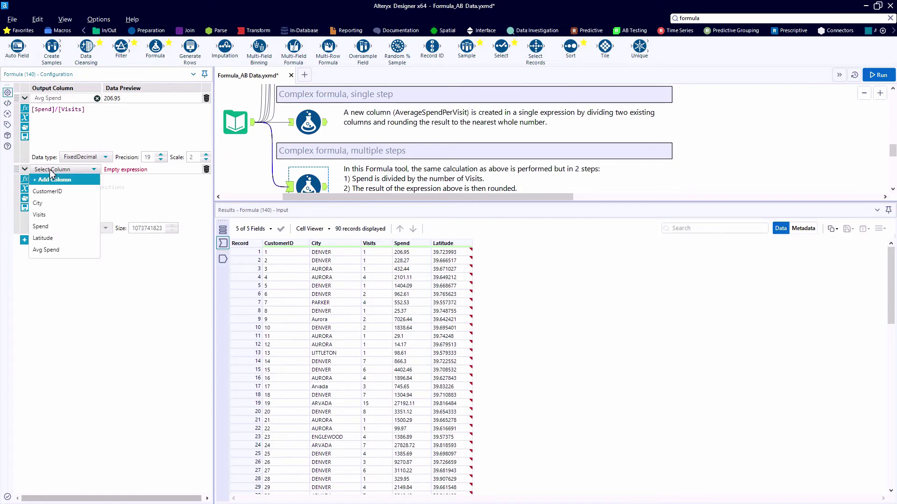
pyautogui.click(70, 252)
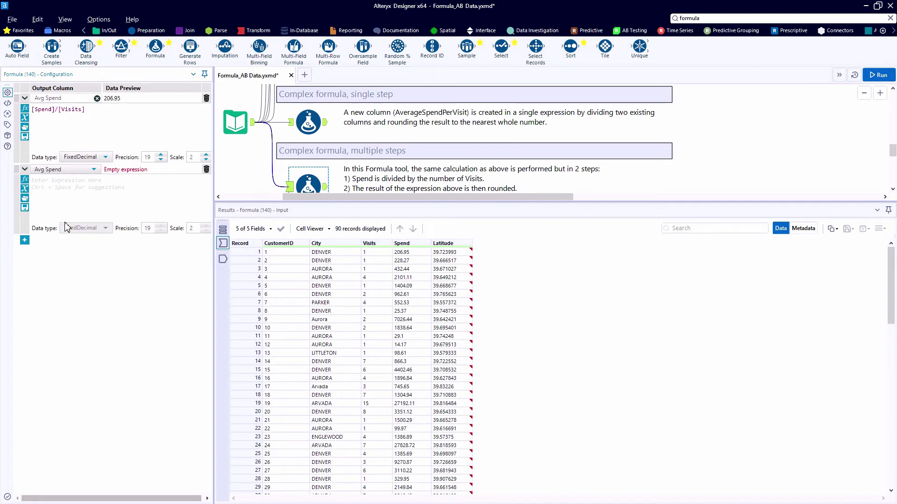
pyautogui.click(102, 229)
# - Enter Round([Avg Spend], 100) as the second expression
pyautogui.click(32, 183)
pyautogui.write('round')
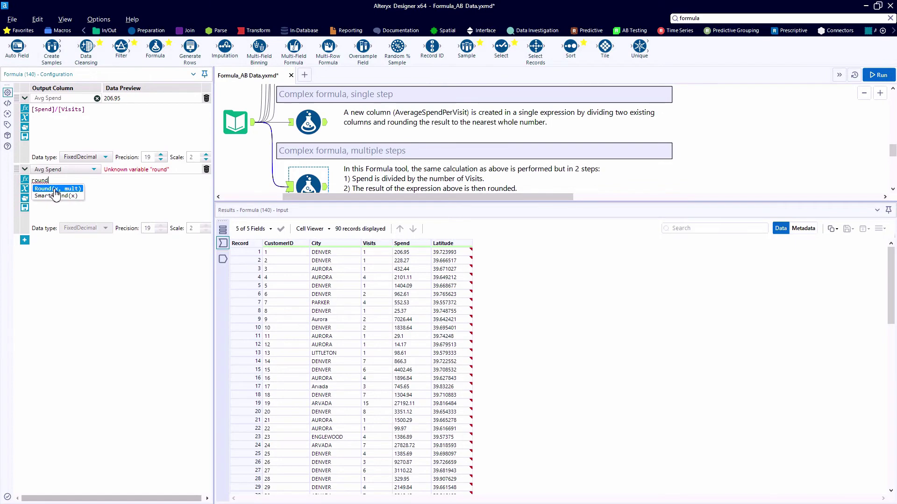
pyautogui.click(54, 189)
pyautogui.write('[, mult)')
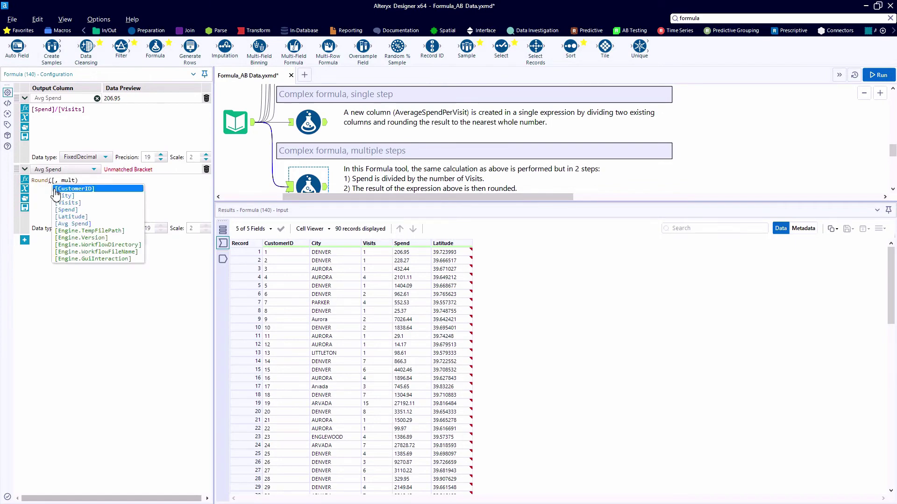
pyautogui.click(101, 225)
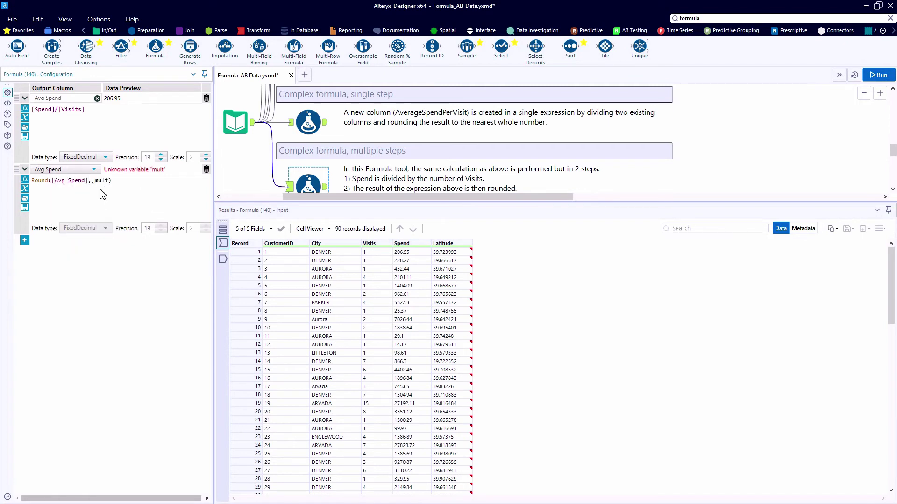
pyautogui.scroll(4, 103, 194)
pyautogui.doubleClick(150, 182)
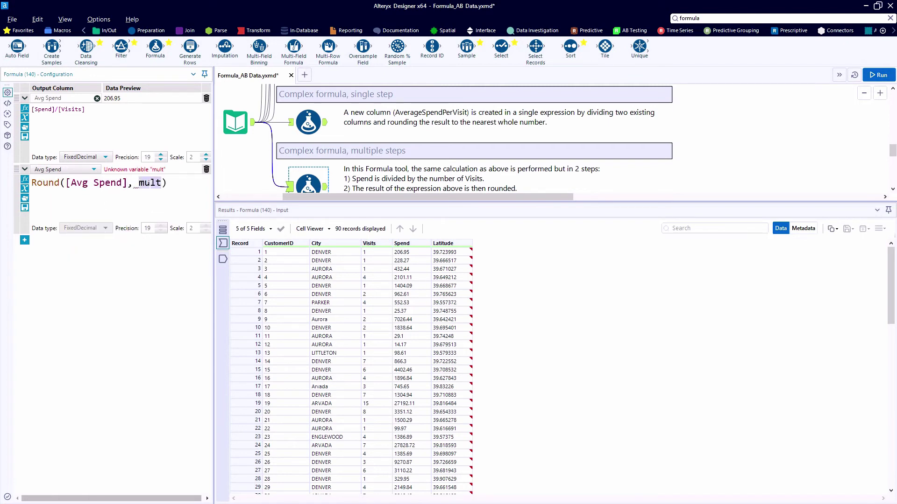
pyautogui.write('1')
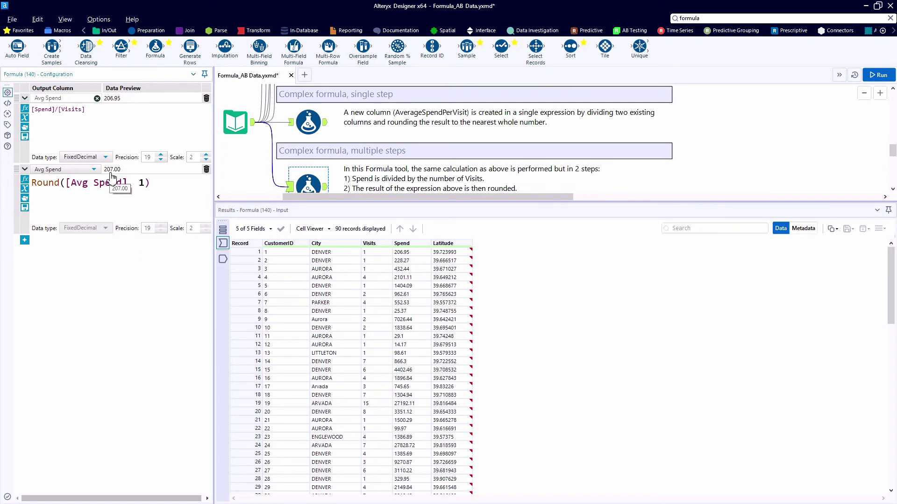
pyautogui.write('00')
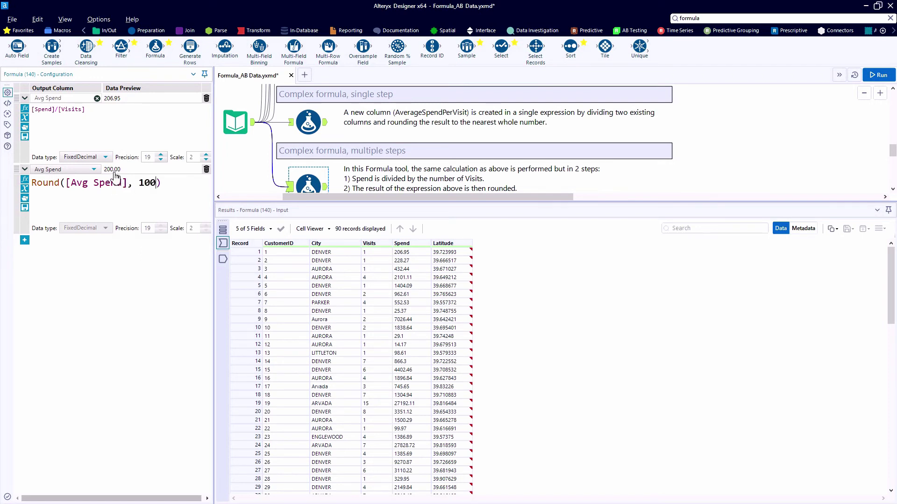
# - Try rounding multiples 0.1 and 0.01, then settle back on 1
pyautogui.press('BackSpace')
pyautogui.press('BackSpace')
pyautogui.press('Left')
pyautogui.write('.0')
pyautogui.press('BackSpace')
pyautogui.press('BackSpace')
# - Run the workflow and review the Avg Spend output rounded to whole numbers like 207.00
pyautogui.hotkey('ctrl', 'r')
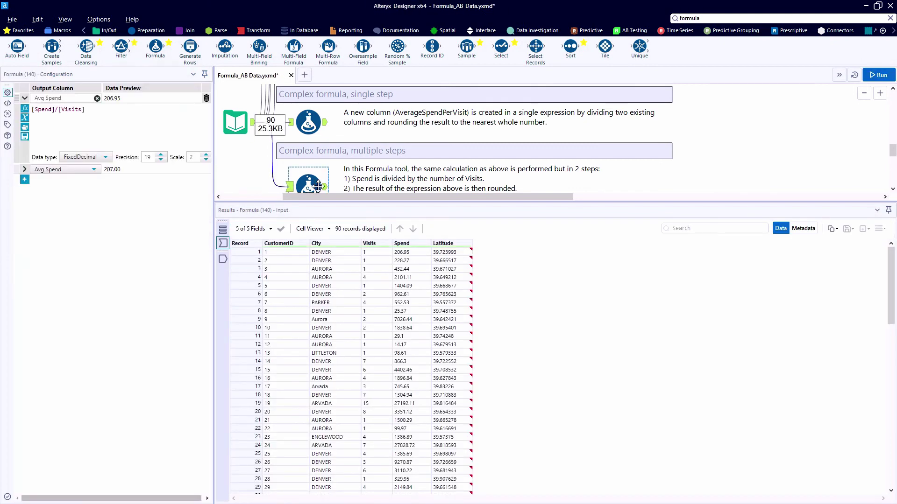
pyautogui.click(325, 187)
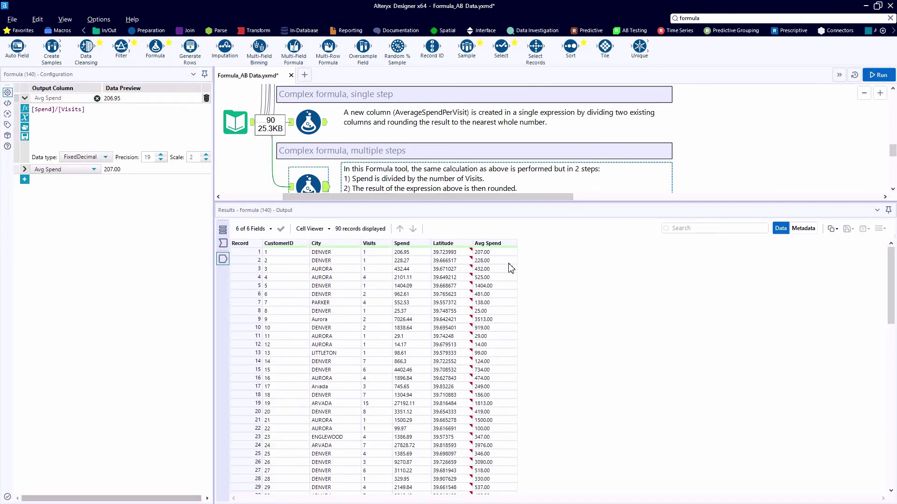
pyautogui.scroll(-4, 510, 268)
pyautogui.scroll(-8, 511, 268)
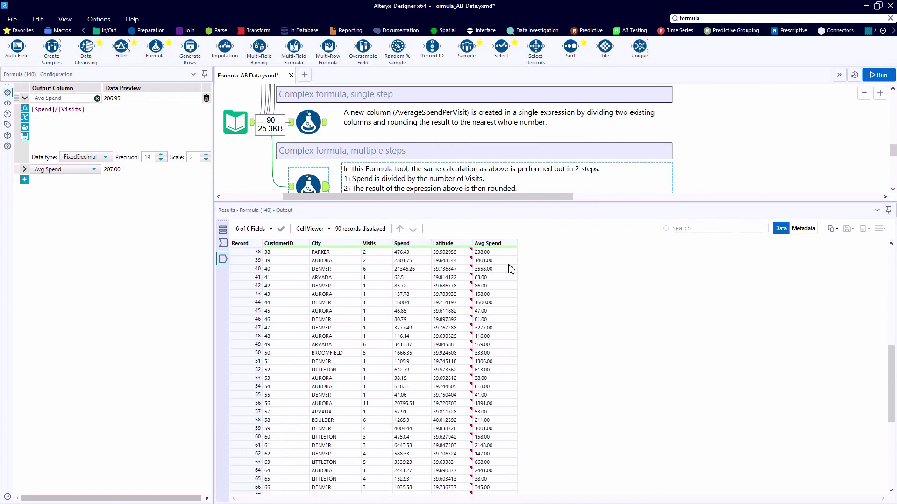
pyautogui.scroll(5, 511, 269)
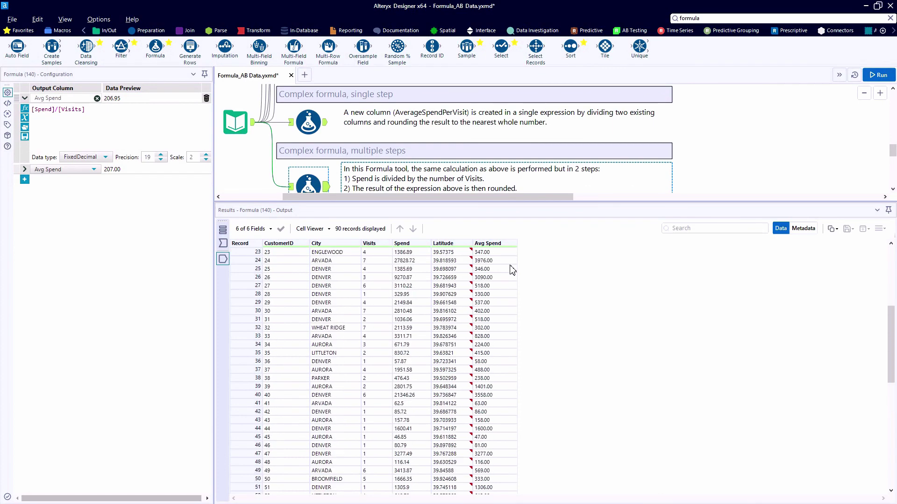